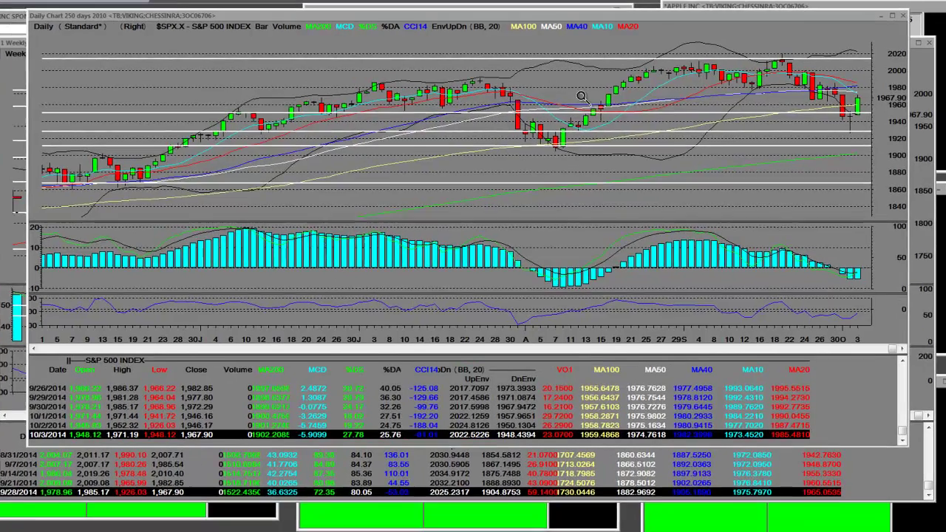
With the Info Tool, read the daily S&P 500 data for the September 19 peak bar and the August 7 low bar
{"action": "right_click", "coordinate": [581, 96]}
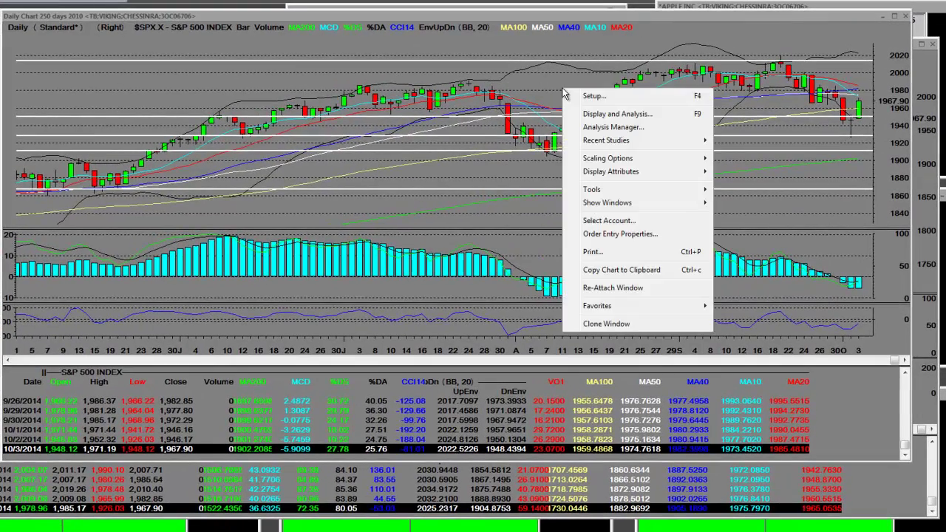
{"action": "left_click", "coordinate": [603, 92]}
{"action": "left_click", "coordinate": [347, 88]}
{"action": "right_click", "coordinate": [691, 179]}
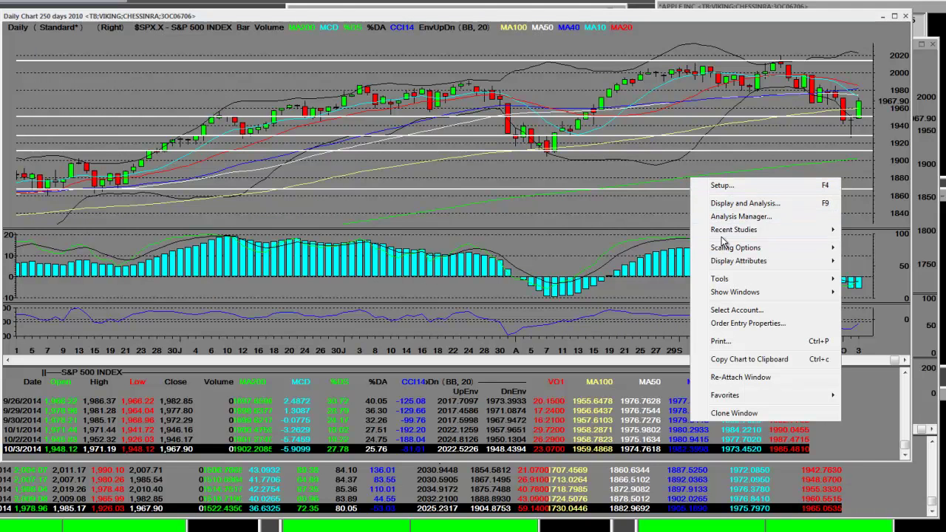
{"action": "mouse_move", "coordinate": [721, 276]}
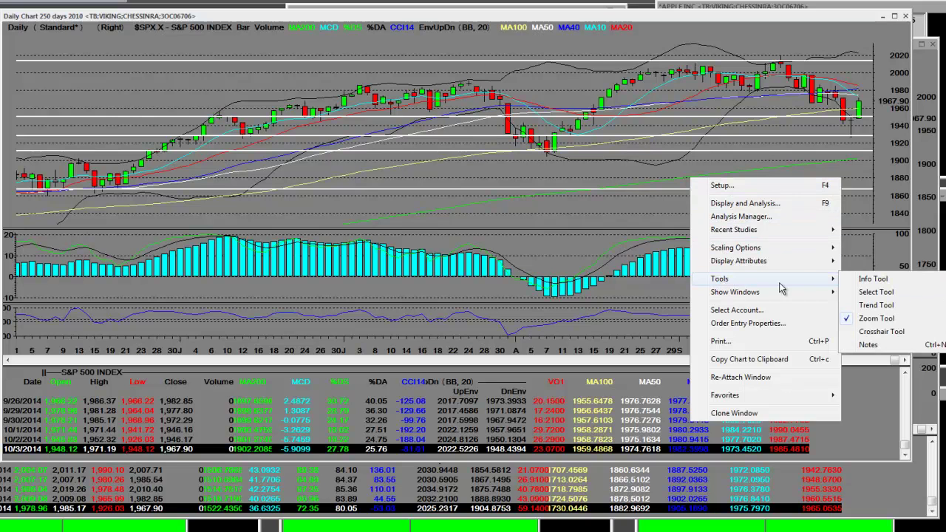
{"action": "left_click", "coordinate": [880, 292]}
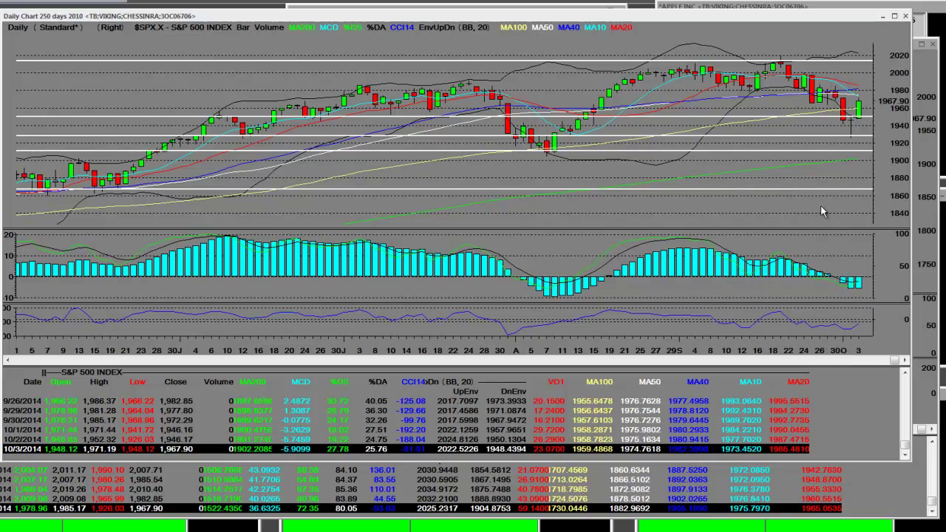
{"action": "left_click", "coordinate": [784, 68]}
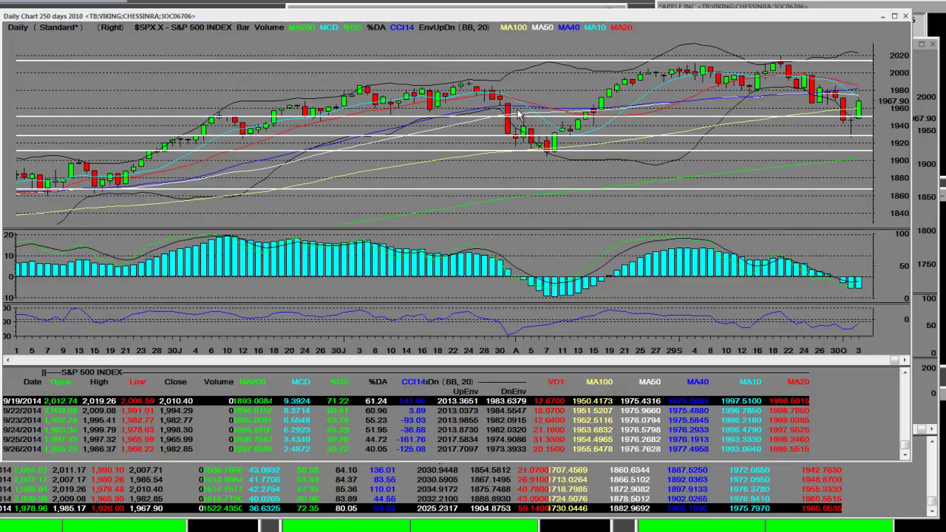
{"action": "left_click", "coordinate": [547, 148]}
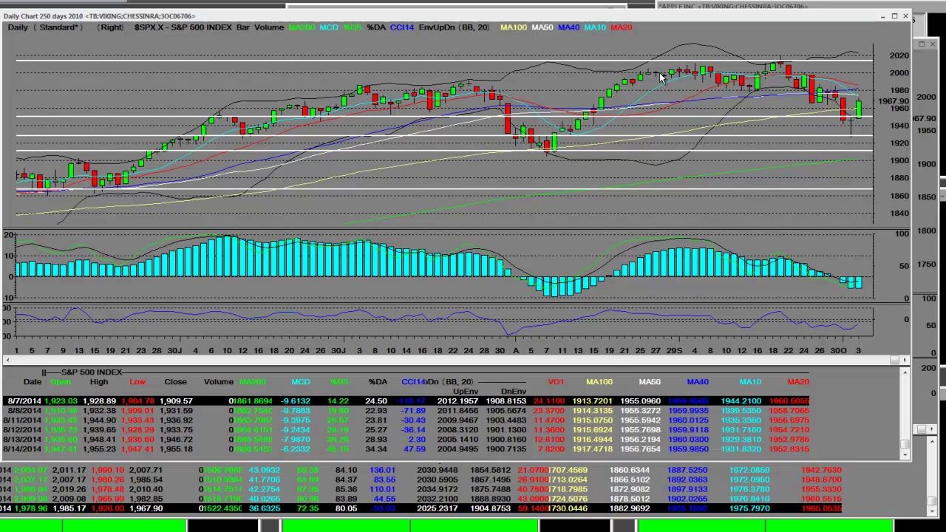
With the Zoom Tool, enlarge the daily chart's latest bars, from July 31 to October 3
{"action": "right_click", "coordinate": [449, 170]}
{"action": "mouse_move", "coordinate": [479, 273]}
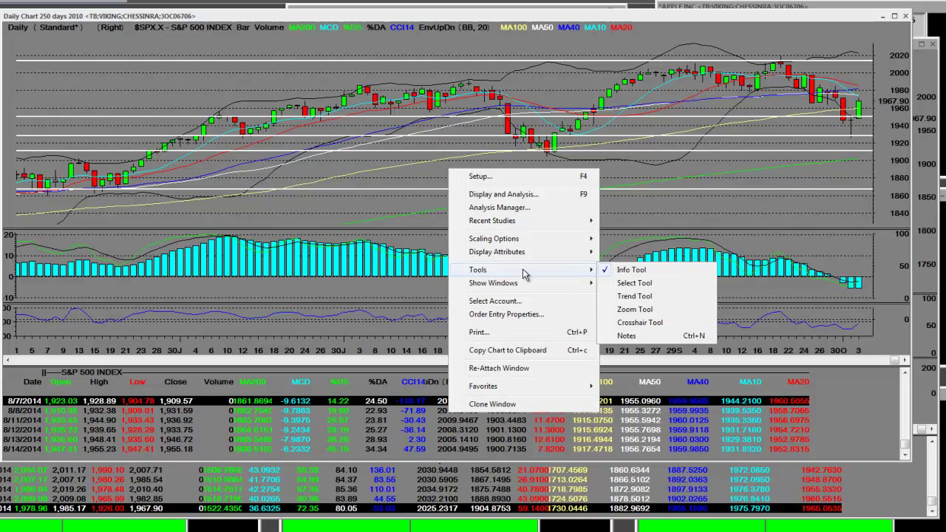
{"action": "left_click", "coordinate": [634, 310]}
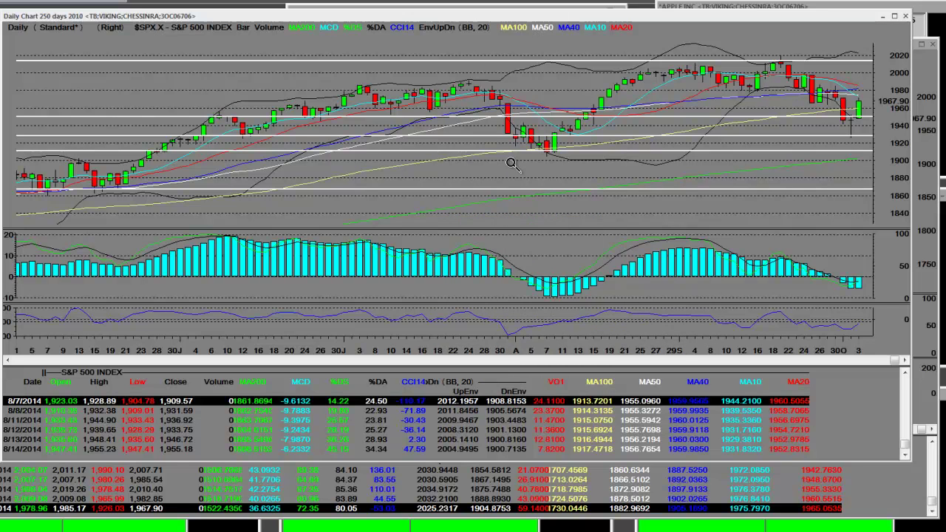
{"action": "left_click", "coordinate": [901, 50]}
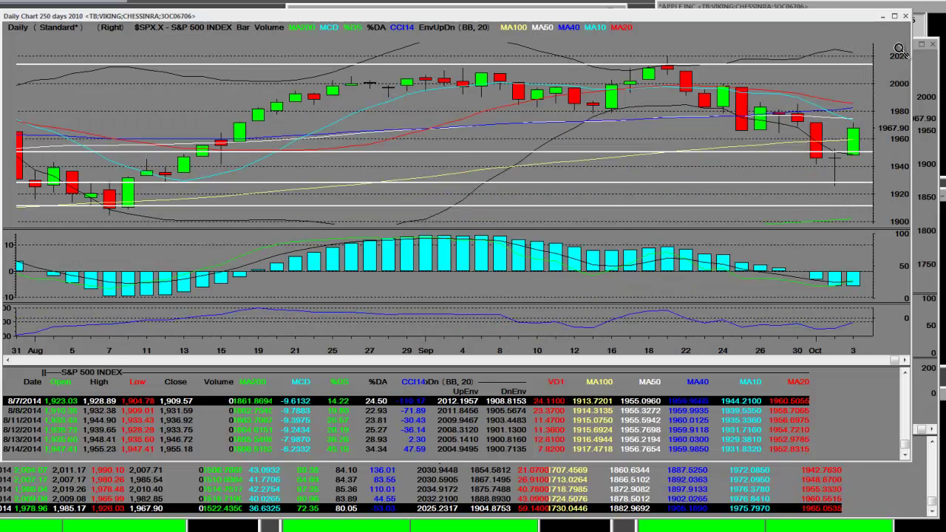
With the Trend Tool, draw two horizontal lines across the daily price chart, at about 1994 and about 1981
{"action": "right_click", "coordinate": [426, 117]}
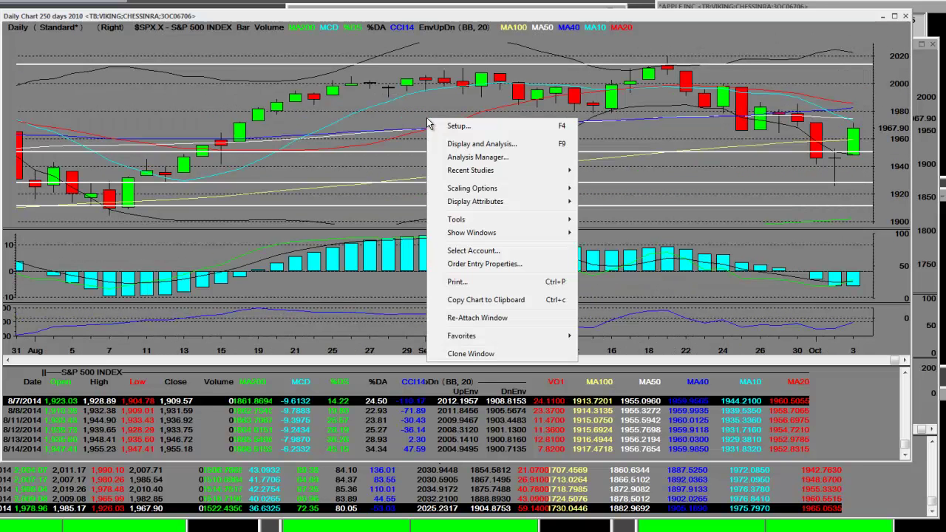
{"action": "mouse_move", "coordinate": [547, 221]}
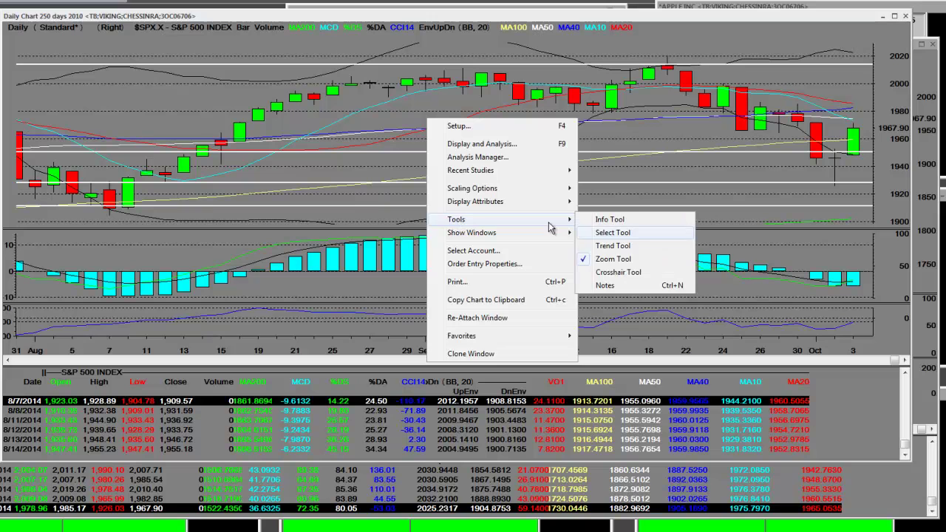
{"action": "left_click", "coordinate": [625, 247]}
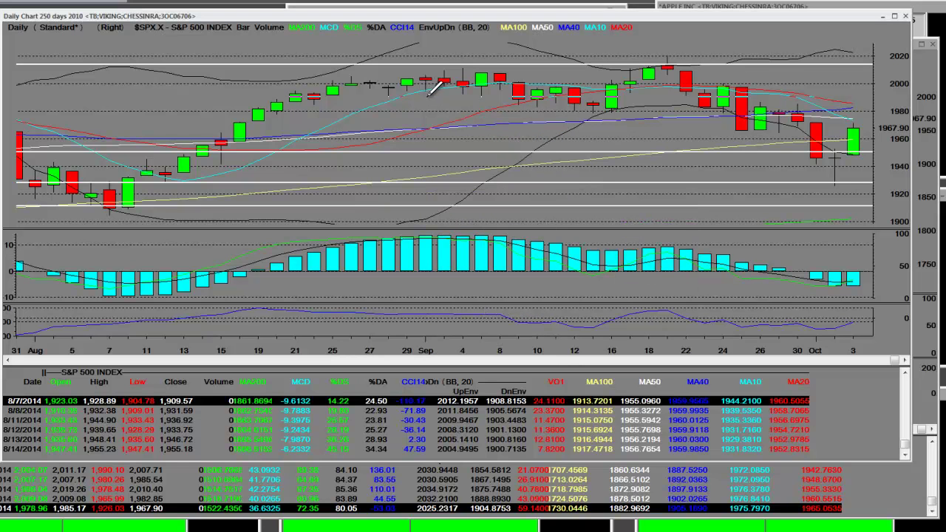
{"action": "left_click", "coordinate": [428, 91]}
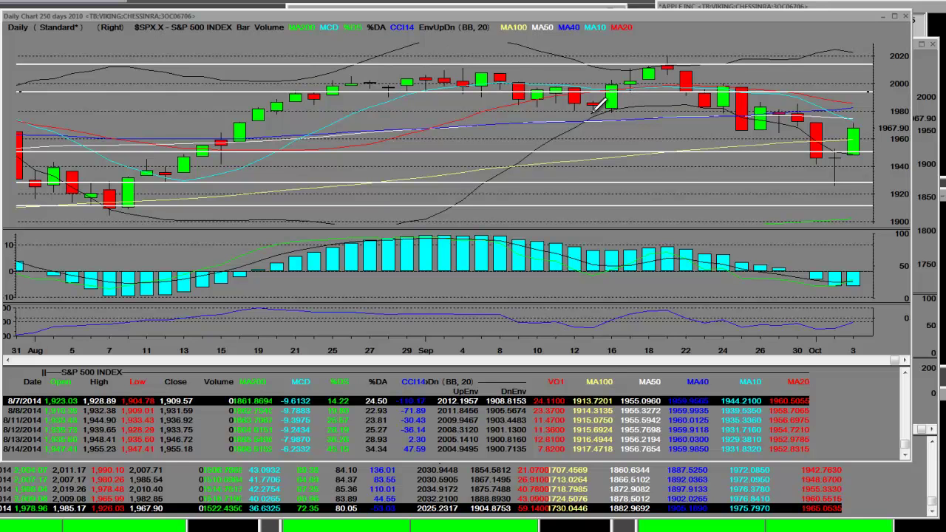
{"action": "left_click", "coordinate": [595, 109]}
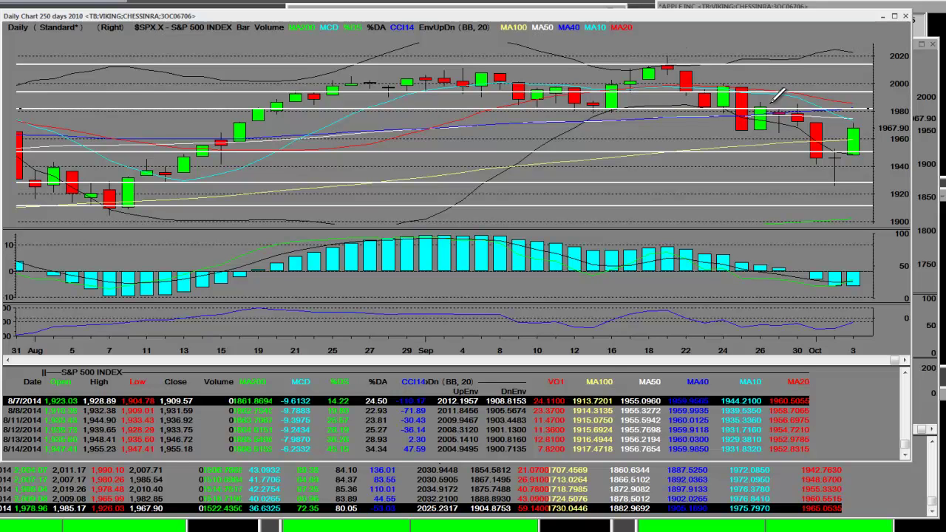
With the Info Tool, read the daily data for the October 1, October 2 and September 19 bars
{"action": "right_click", "coordinate": [731, 191]}
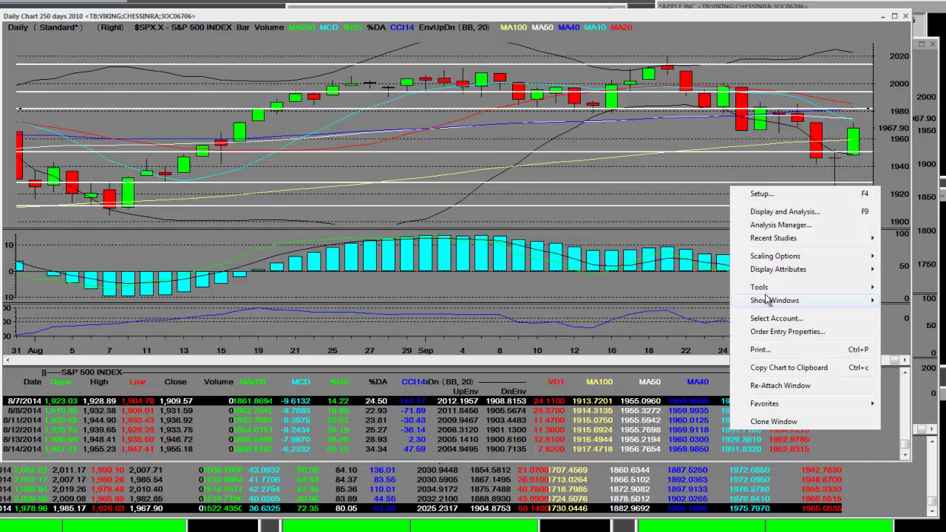
{"action": "mouse_move", "coordinate": [762, 288]}
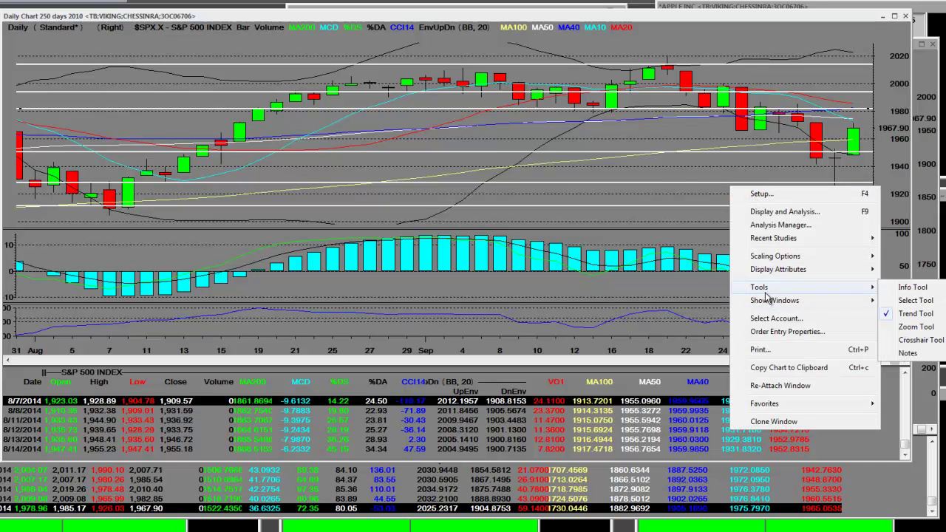
{"action": "left_click", "coordinate": [910, 300]}
{"action": "left_click", "coordinate": [826, 183]}
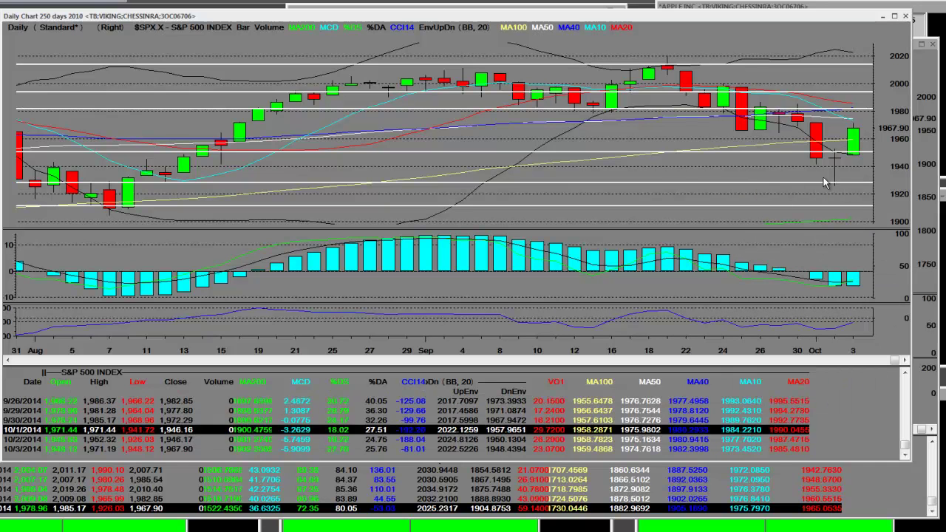
{"action": "left_click", "coordinate": [836, 187]}
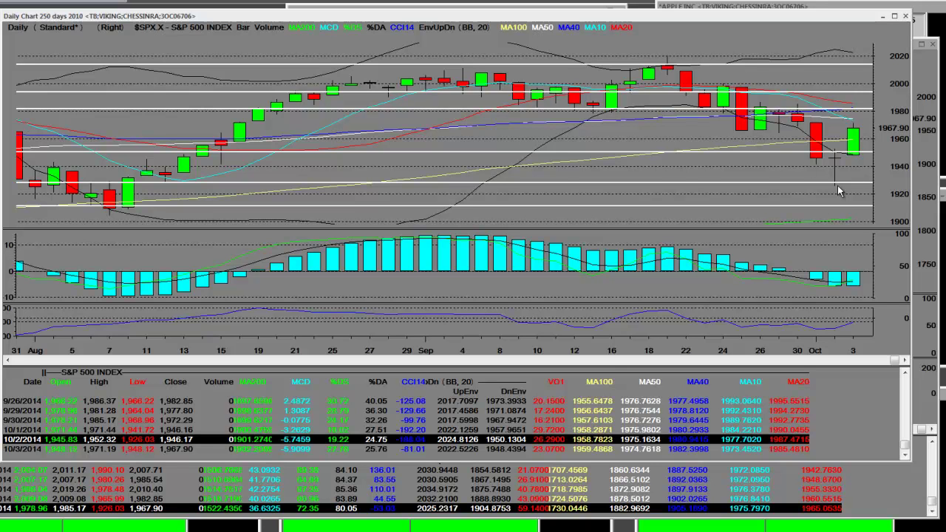
{"action": "left_click", "coordinate": [670, 74]}
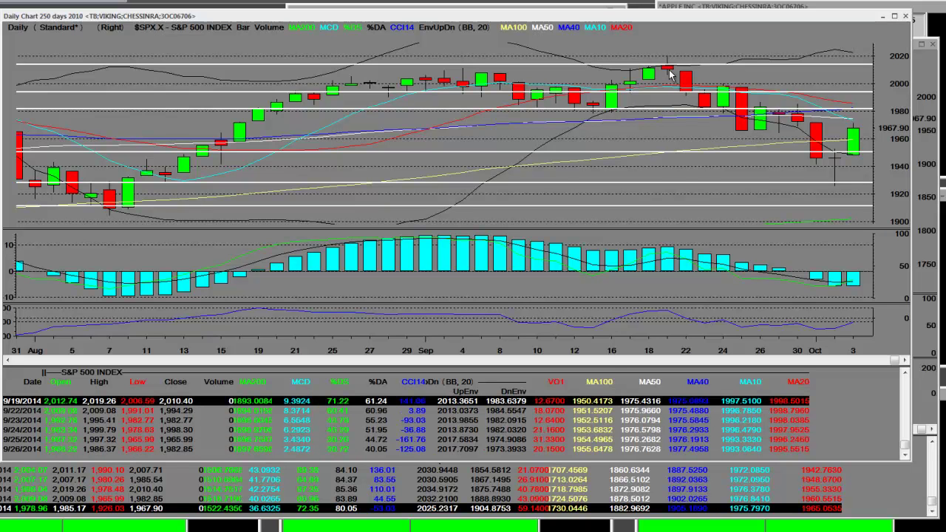
{"action": "left_click", "coordinate": [834, 182]}
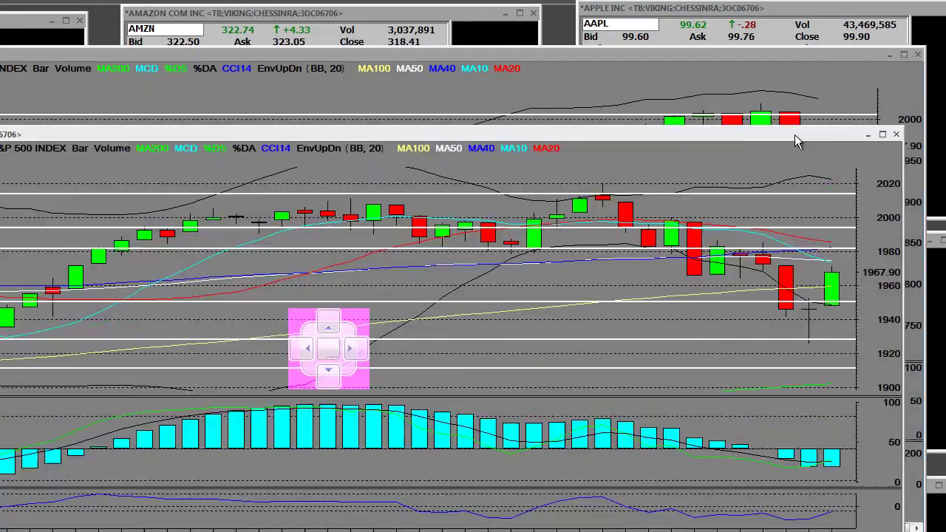
Switch to the weekly S&P 500 chart and raise its uppermost horizontal line to about 2010
{"action": "left_click", "coordinate": [795, 129]}
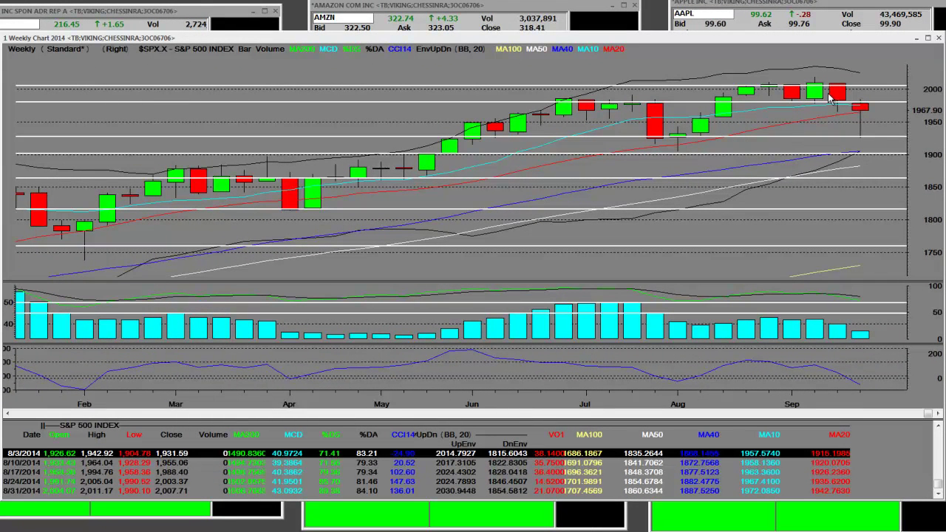
{"action": "left_click", "coordinate": [815, 87]}
{"action": "left_click_drag", "start_coordinate": [815, 86], "coordinate": [815, 87]}
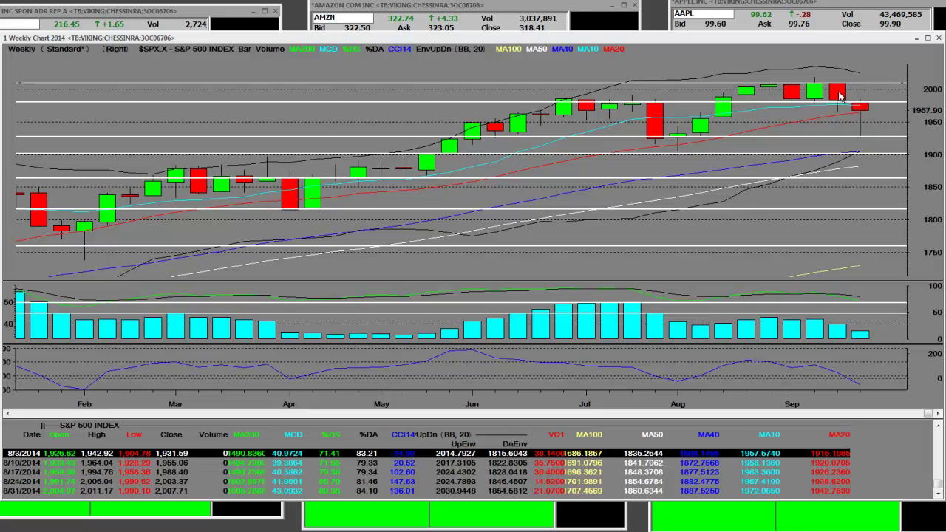
Read the weekly data for the bars dated 9/21/2014, 9/28/2014 and 8/10/2014
{"action": "left_click", "coordinate": [840, 95]}
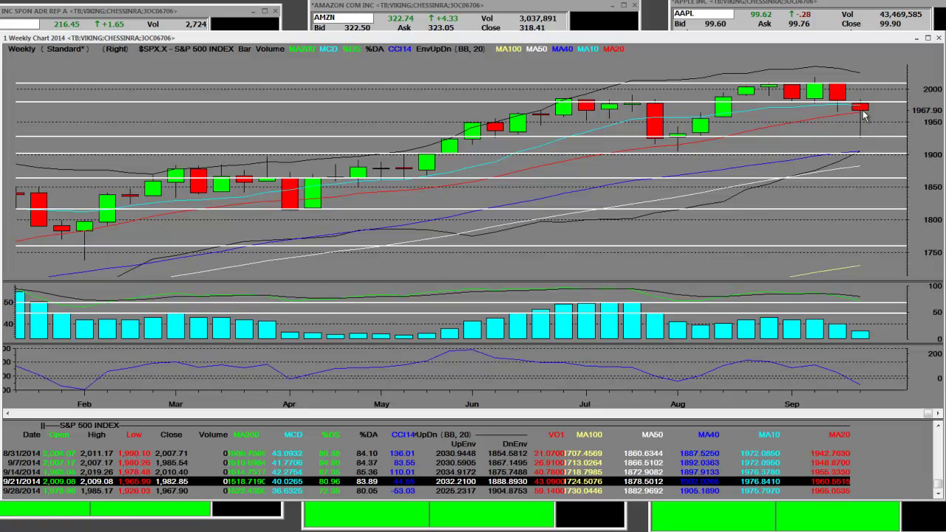
{"action": "left_click", "coordinate": [863, 109]}
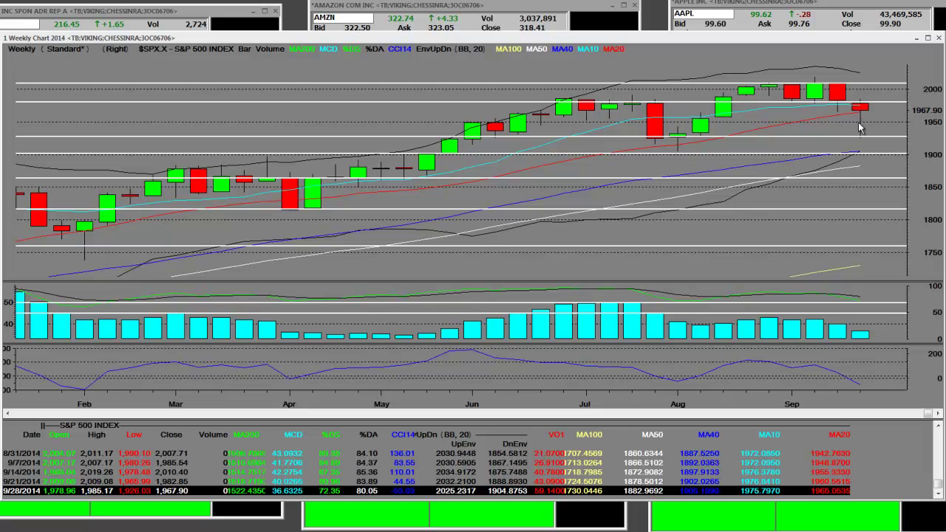
{"action": "left_click", "coordinate": [702, 128]}
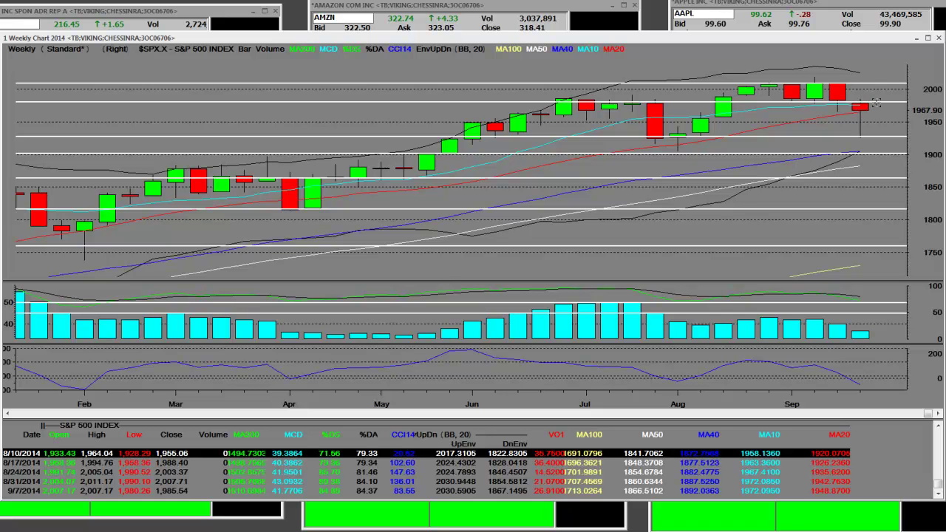
Show the weekly chart's long-term history, and enlarge the bars from late 2013 to September 2014 with the Zoom Tool
{"action": "scroll", "coordinate": [753, 170], "scroll_direction": "down", "scroll_amount": 5}
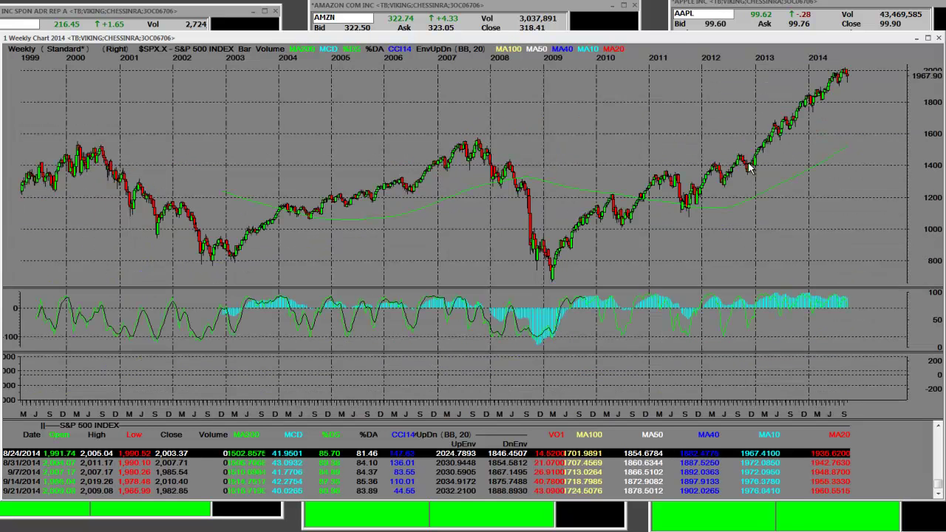
{"action": "scroll", "coordinate": [769, 184], "scroll_direction": "up", "scroll_amount": 5}
{"action": "right_click", "coordinate": [662, 177]}
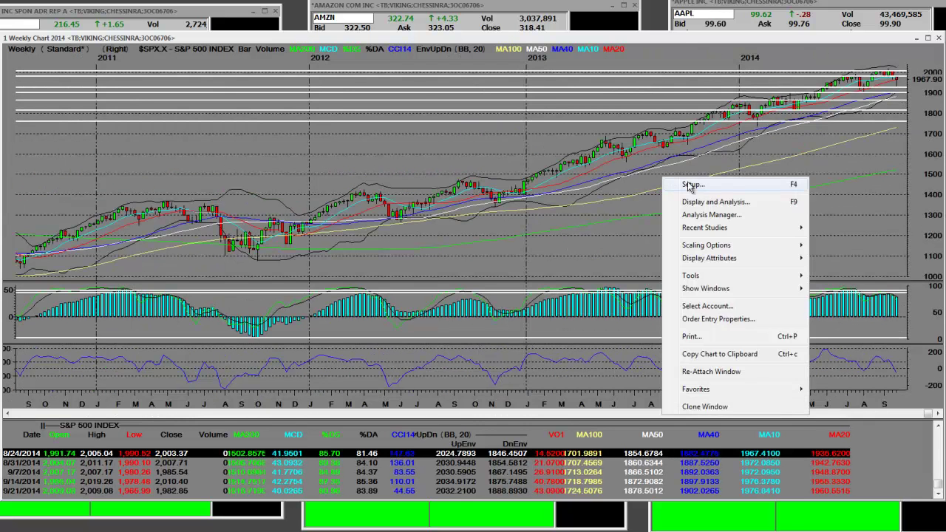
{"action": "mouse_move", "coordinate": [751, 278]}
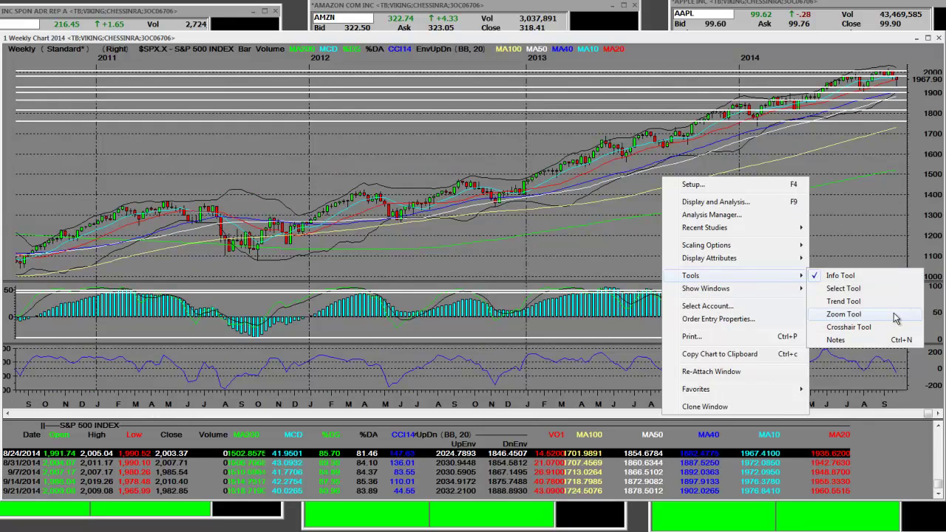
{"action": "left_click", "coordinate": [851, 314]}
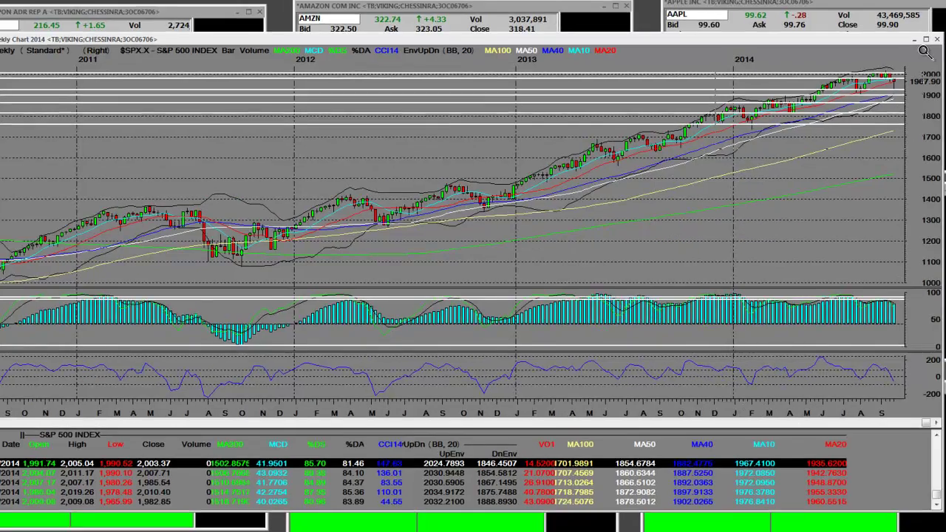
{"action": "left_click", "coordinate": [679, 211]}
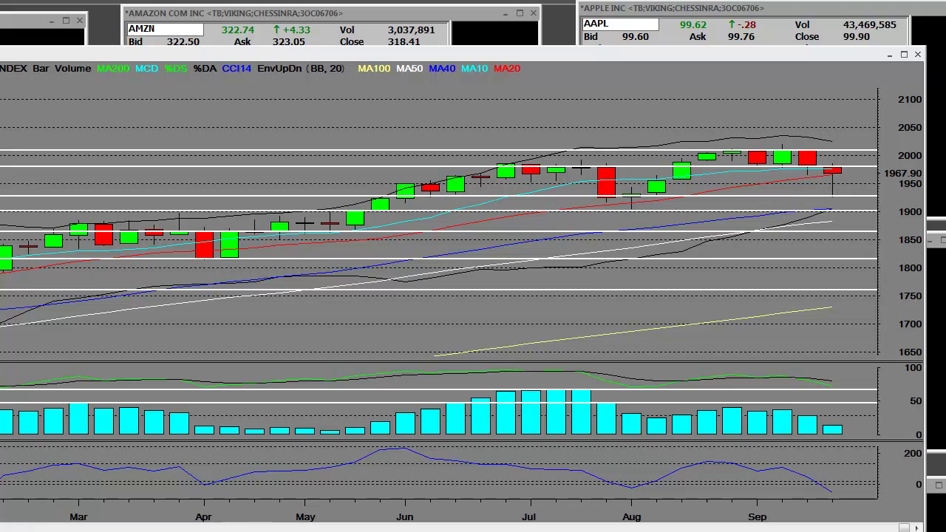
Move the market indices quote window over the weekly chart to read it, and move it back off the chart
{"action": "left_click_drag", "start_coordinate": [924, 121], "coordinate": [612, 150]}
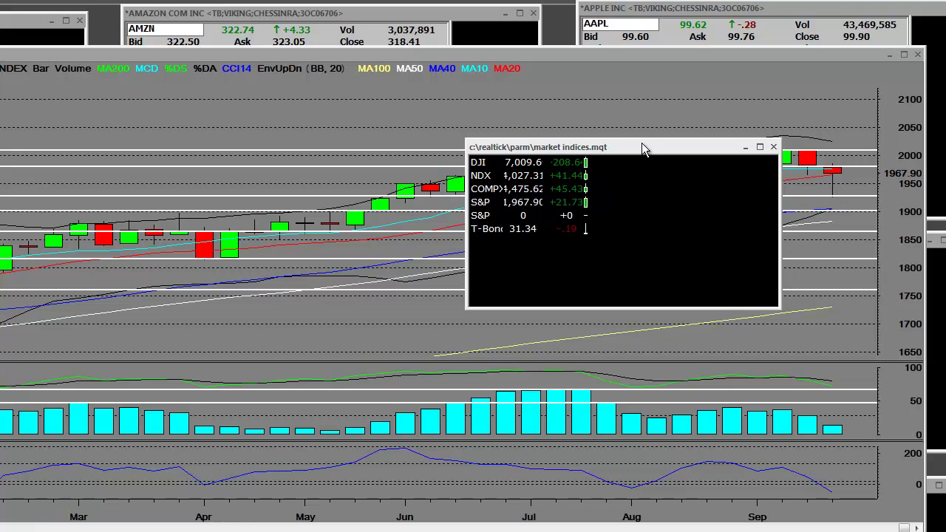
{"action": "left_click_drag", "start_coordinate": [641, 148], "coordinate": [938, 145]}
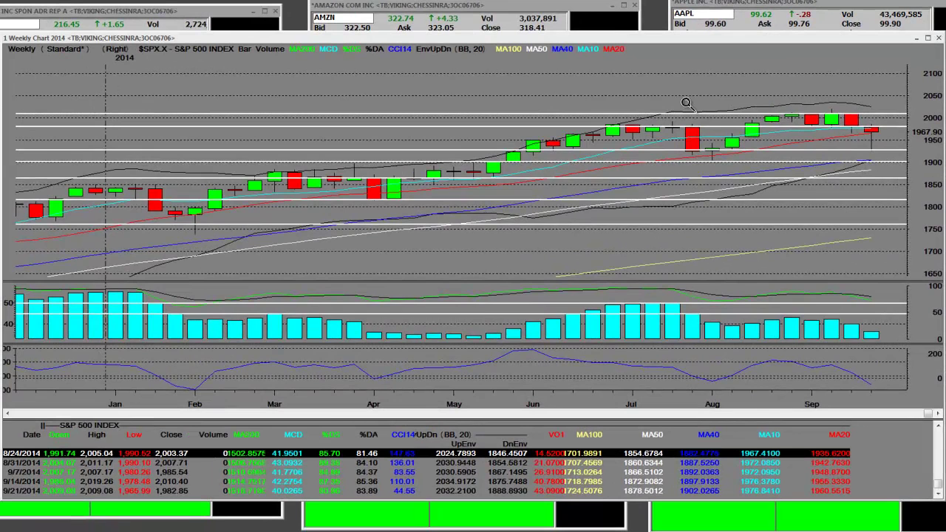
Zoom the weekly chart out to its full history since 1999, and narrow it in stages to the late July to September 2014 candles
{"action": "left_click", "coordinate": [686, 104]}
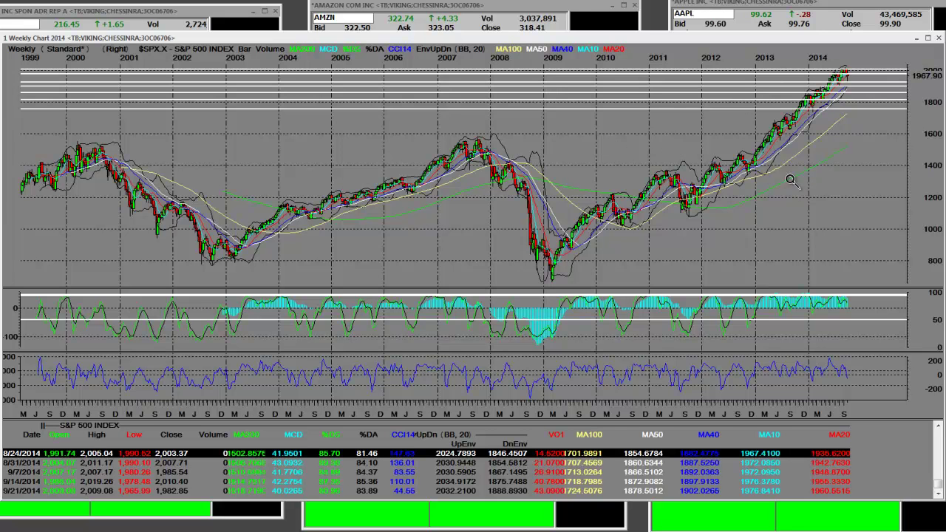
{"action": "left_click_drag", "start_coordinate": [729, 213], "coordinate": [906, 69]}
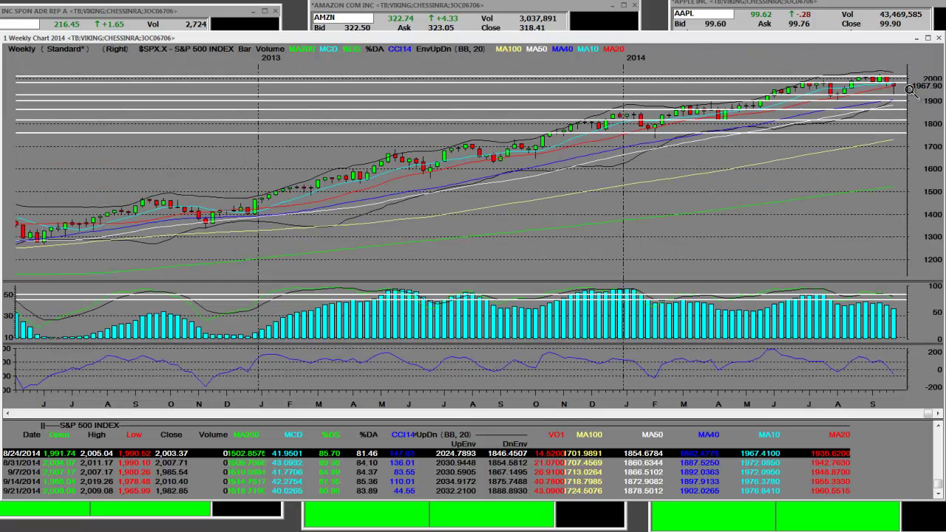
{"action": "left_click_drag", "start_coordinate": [602, 154], "coordinate": [931, 65]}
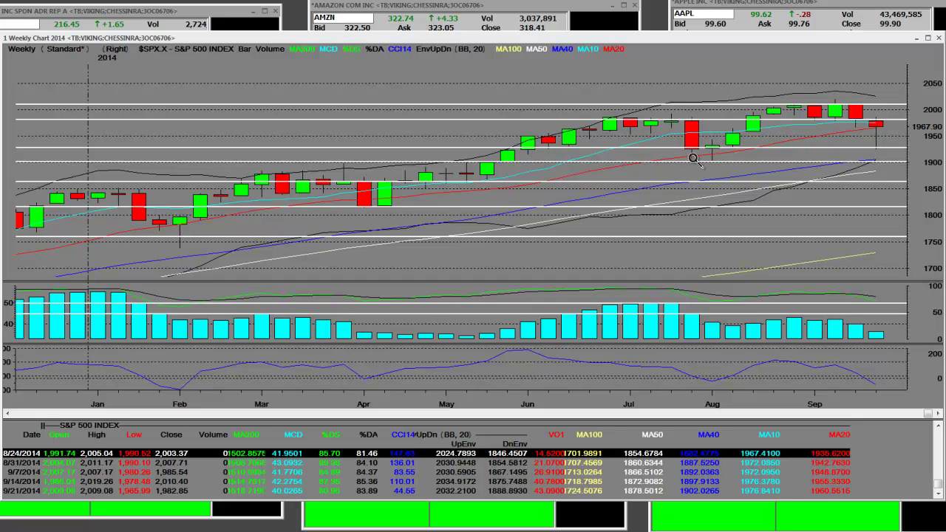
{"action": "left_click", "coordinate": [895, 103]}
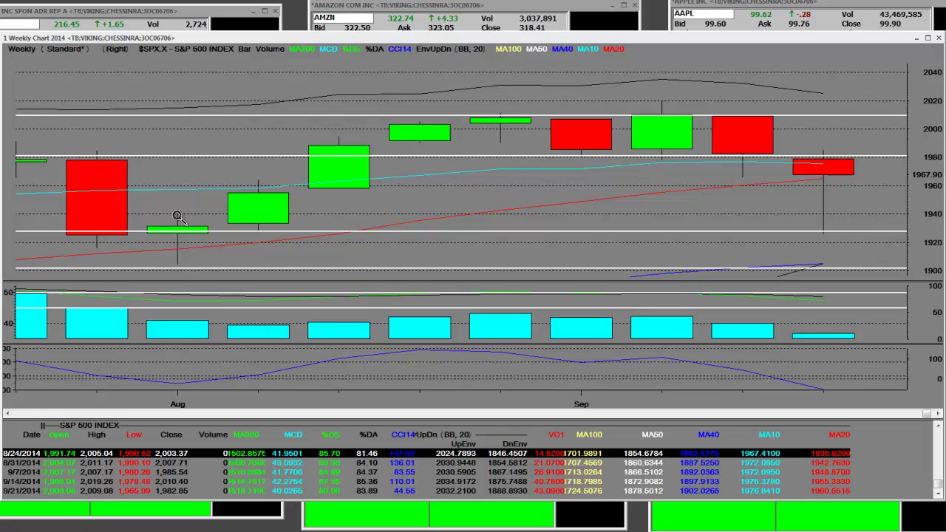
Rescale the weekly price view so the late July to September 2014 candles span about 1920 to 2010
{"action": "left_click", "coordinate": [164, 259]}
{"action": "right_click", "coordinate": [351, 177]}
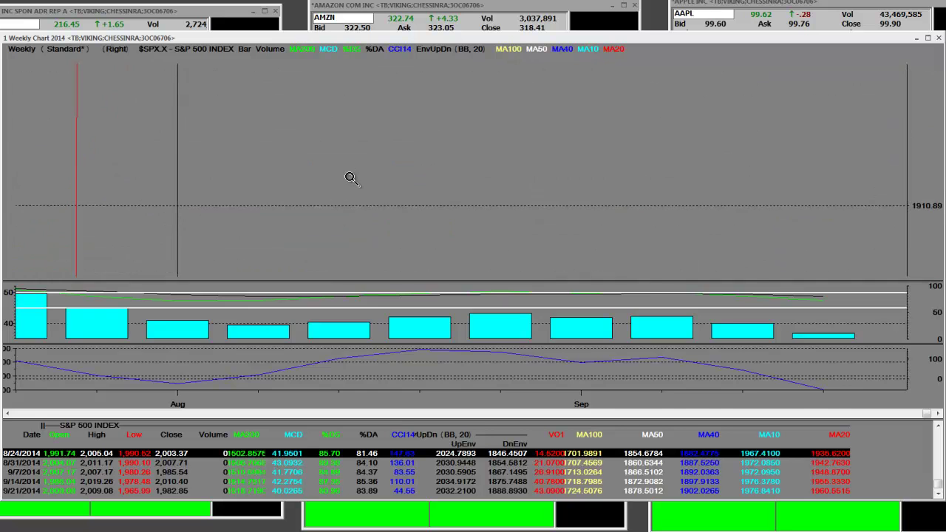
{"action": "left_click_drag", "start_coordinate": [859, 79], "coordinate": [829, 65]}
{"action": "left_click_drag", "start_coordinate": [399, 146], "coordinate": [882, 78]}
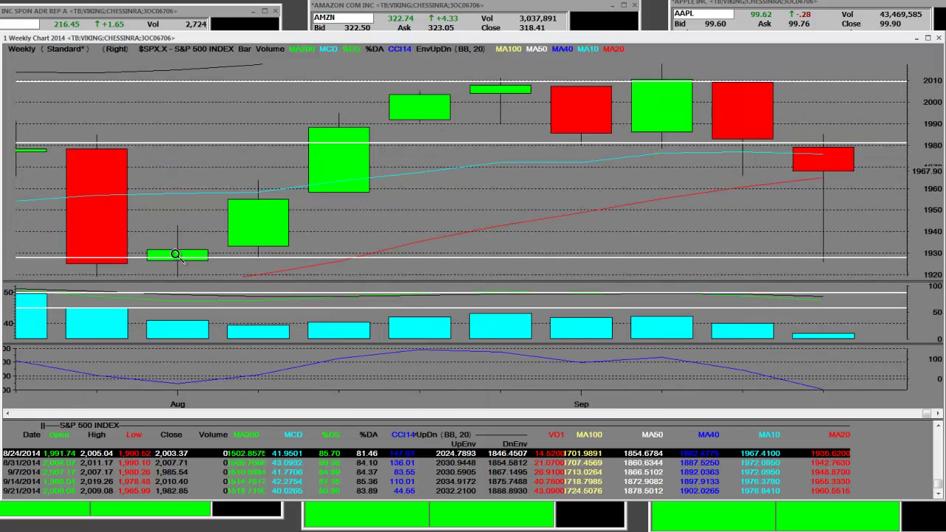